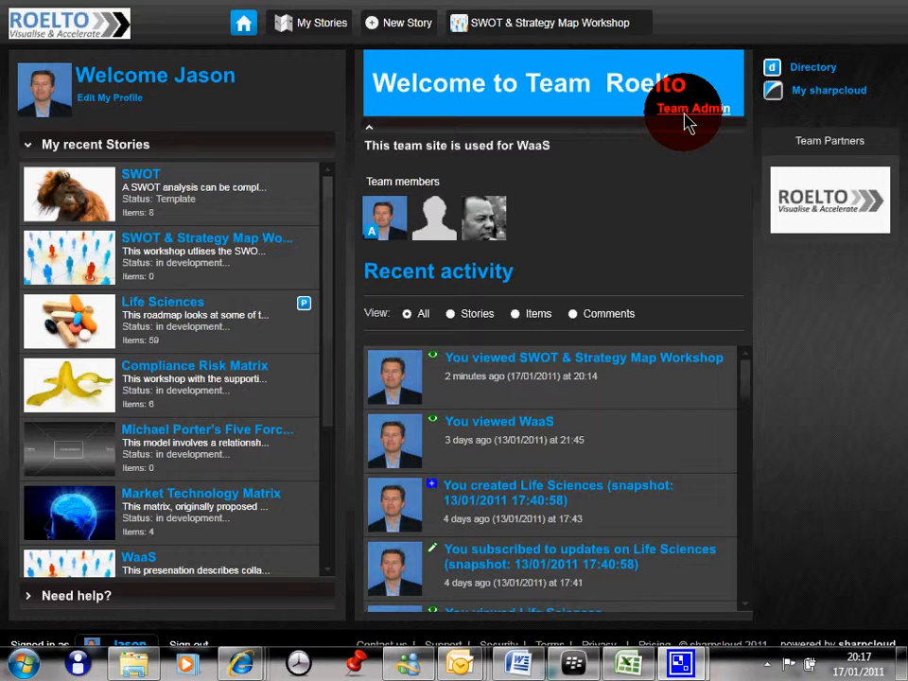
- Open the administration page of team Roelto and dismiss the incoming mail notification
left_click(685, 116)
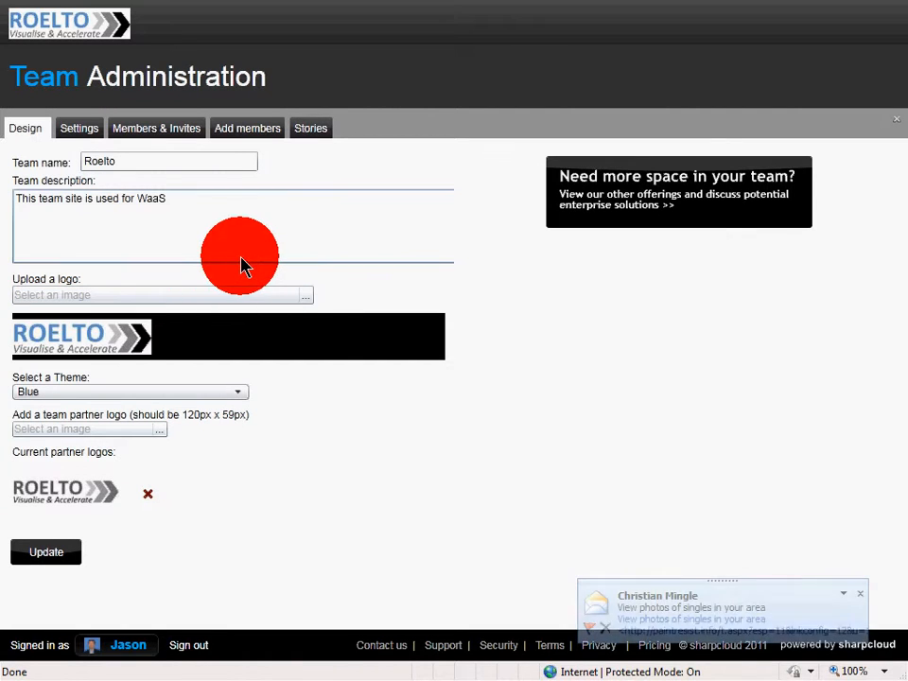
left_click(860, 594)
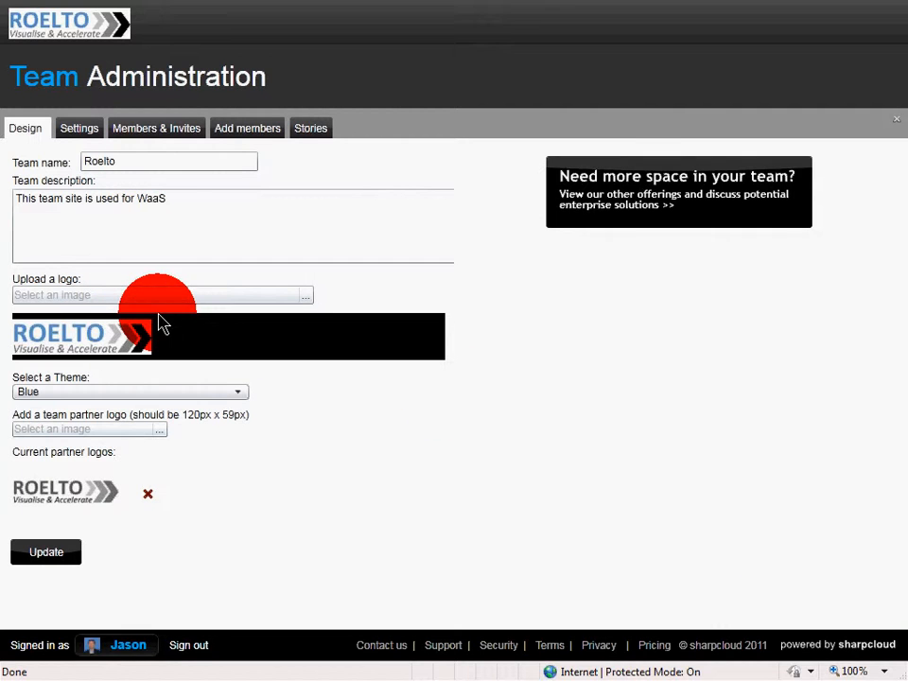
- Inspect the team's design options: the logo image picker, the partner logo picker and the theme choices
left_click(307, 303)
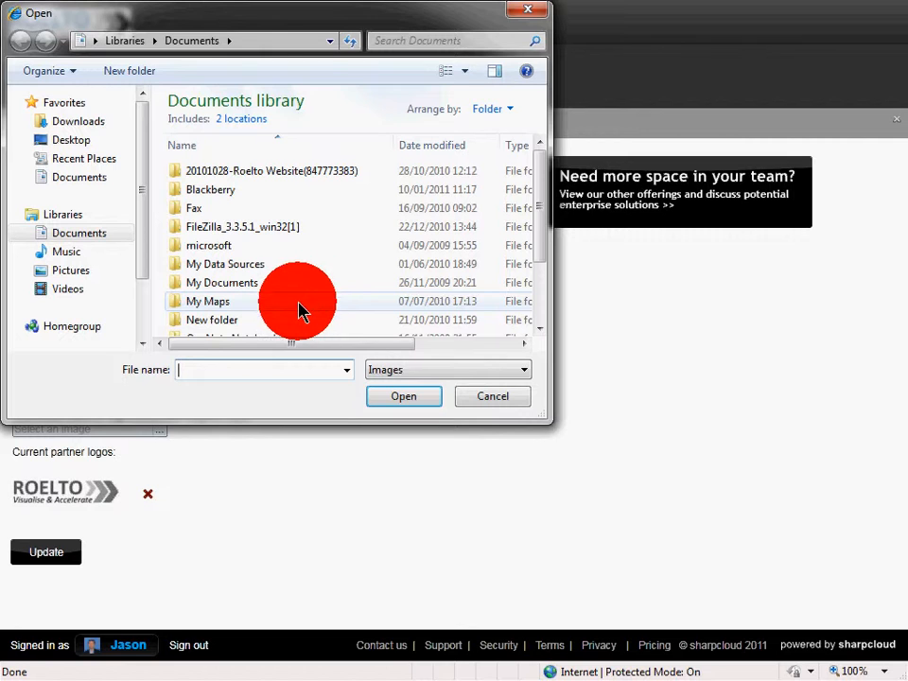
left_click(90, 274)
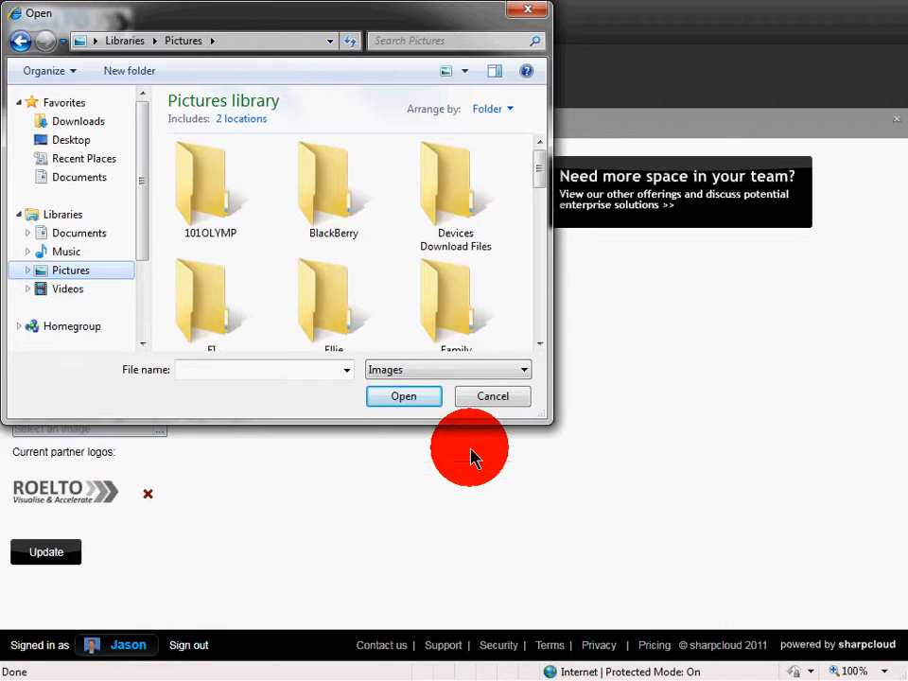
left_click(539, 21)
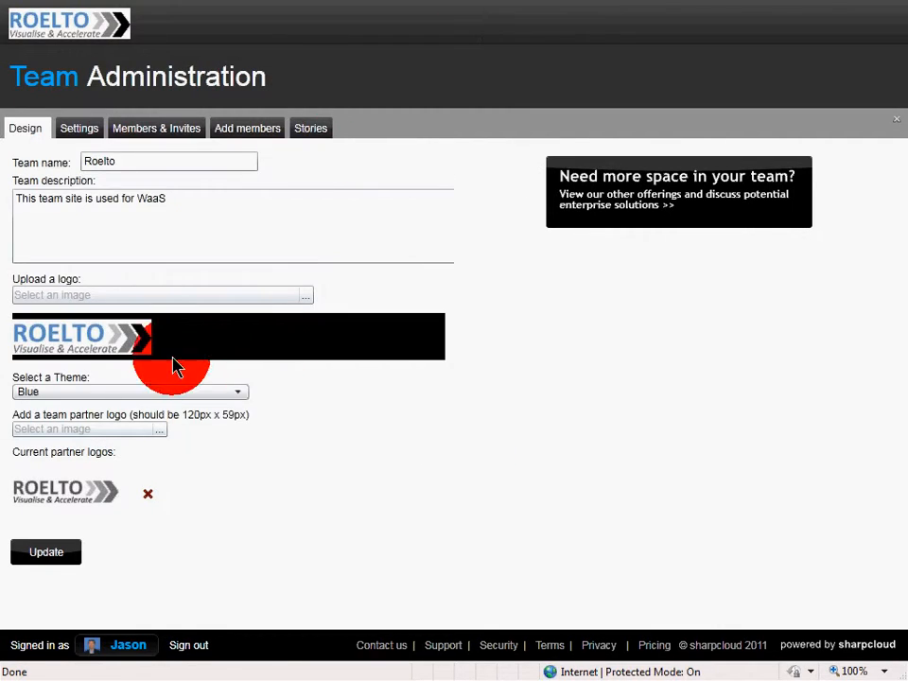
left_click(162, 443)
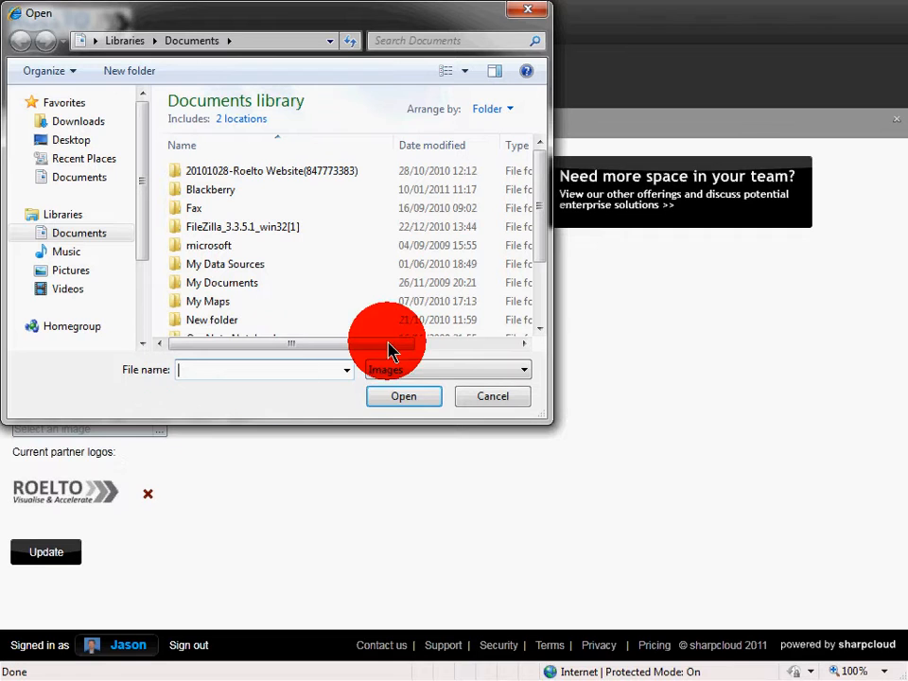
left_click(492, 395)
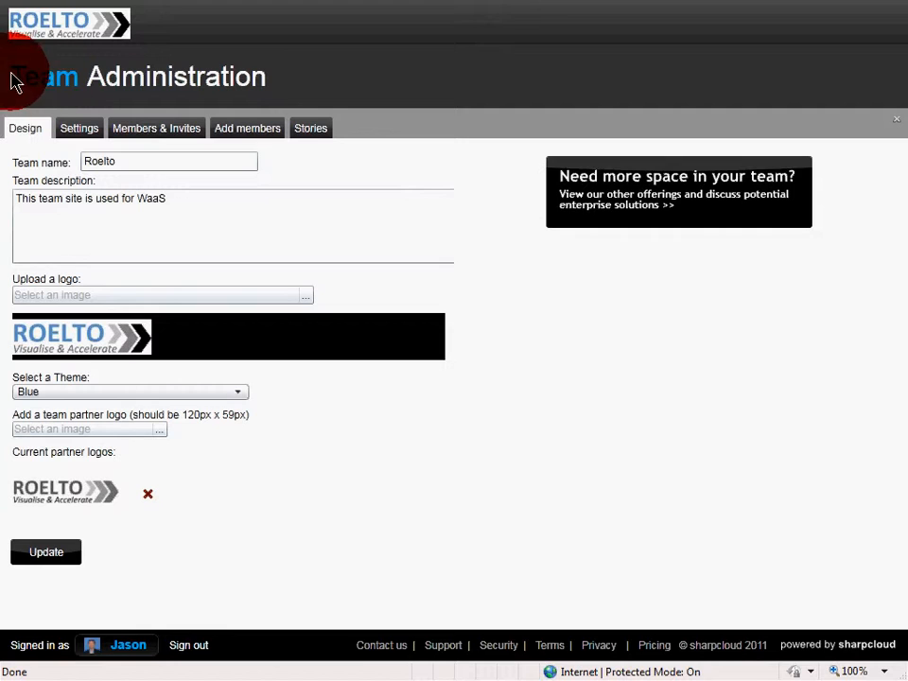
left_click(240, 392)
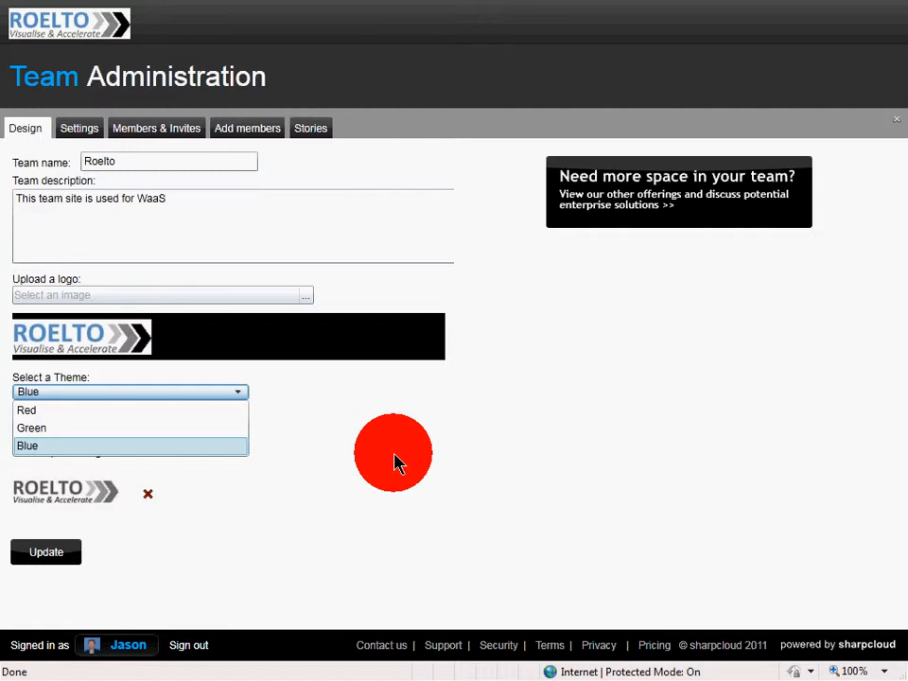
left_click(395, 464)
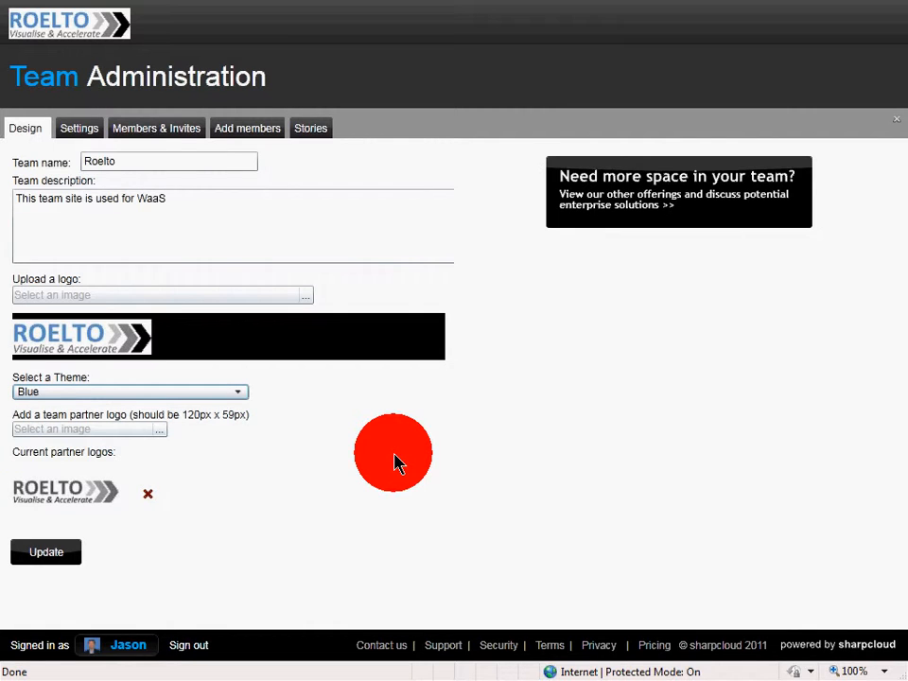
- Review the team's story-sharing settings, the lists of members and invites, and the form for adding members
left_click(79, 128)
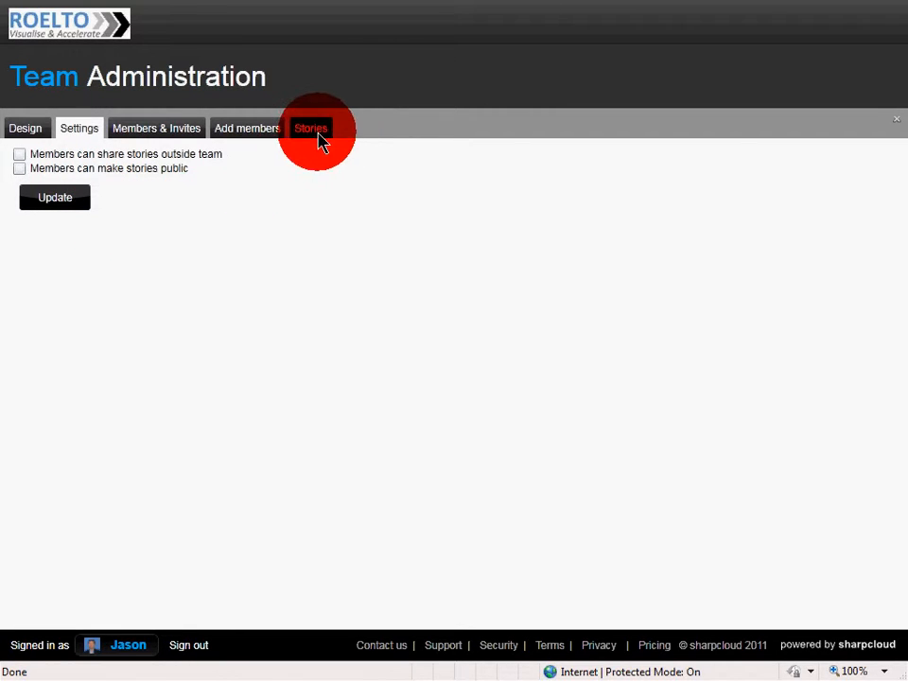
left_click(151, 133)
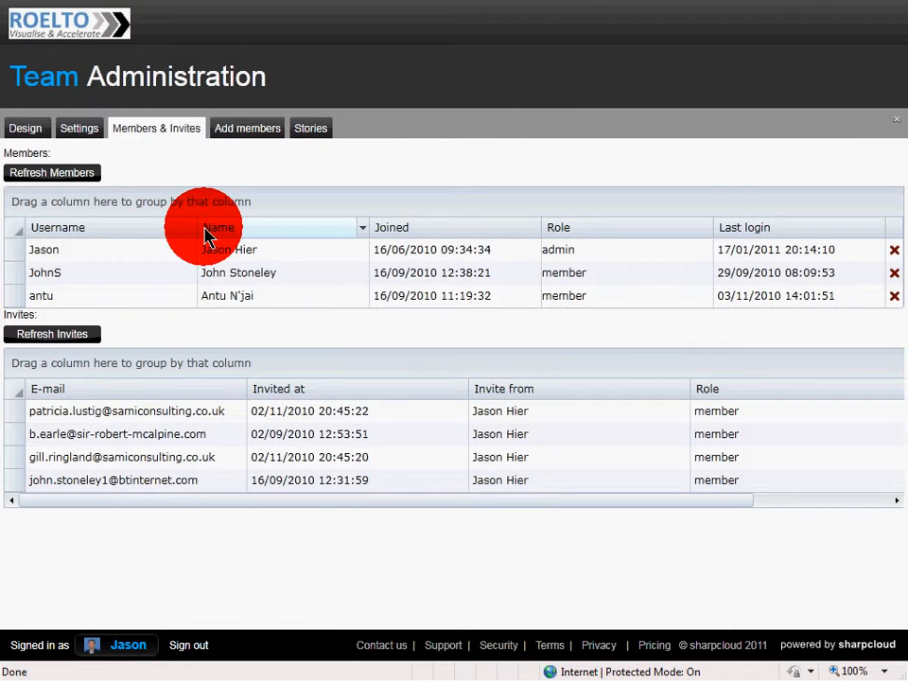
left_click(441, 251)
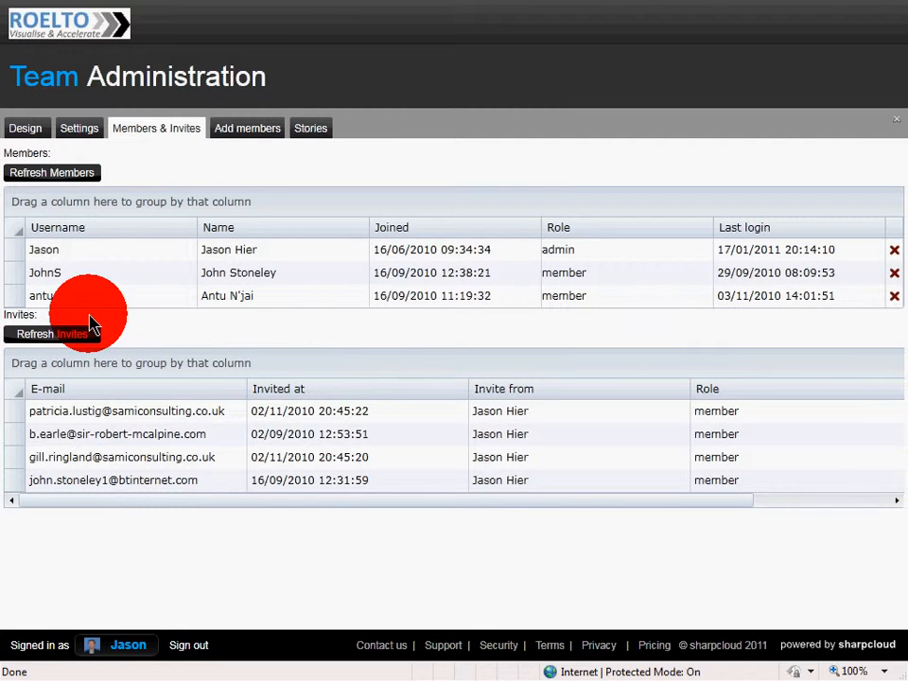
left_click(247, 132)
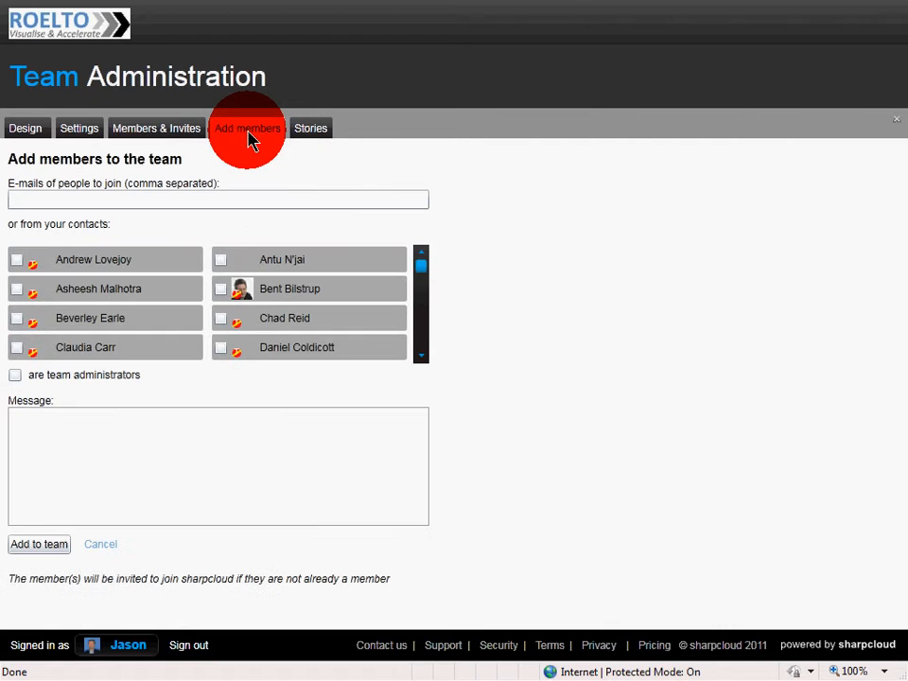
- Return to the members list and examine the roles available for the second listed member, keeping the member role
left_click(151, 133)
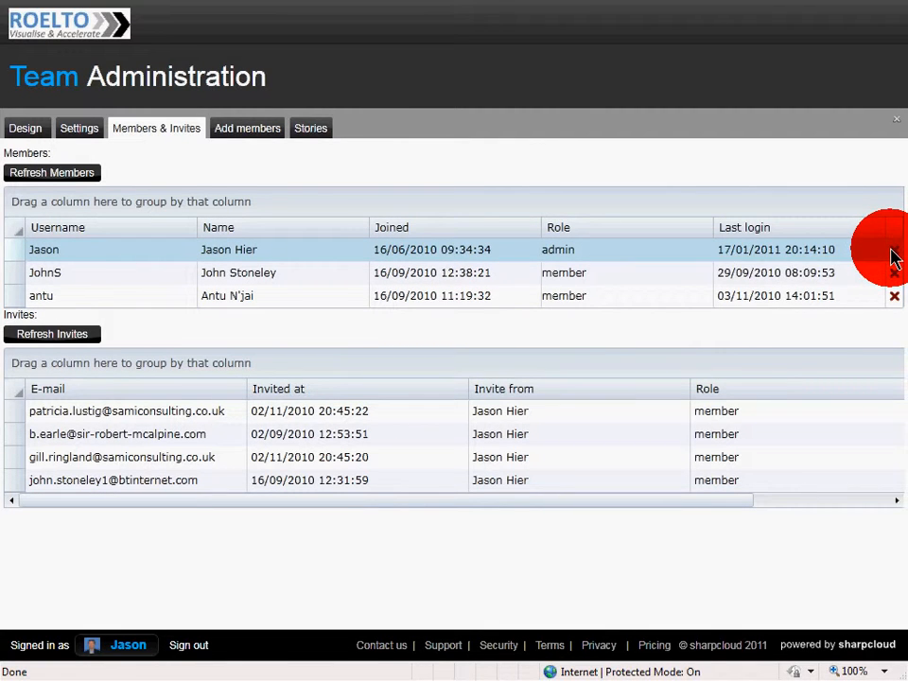
left_click(662, 276)
left_click(693, 284)
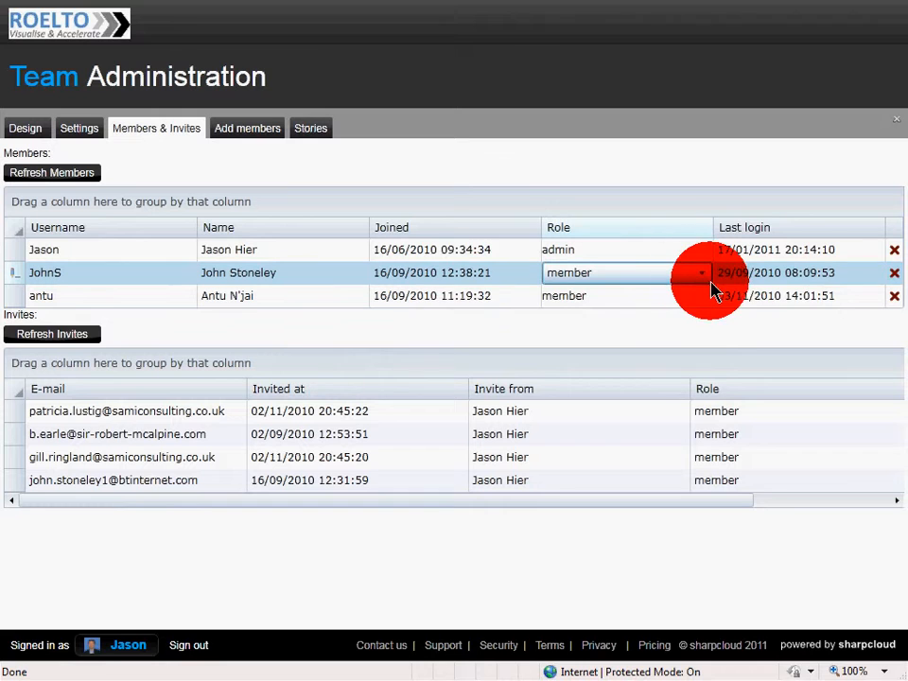
left_click(704, 282)
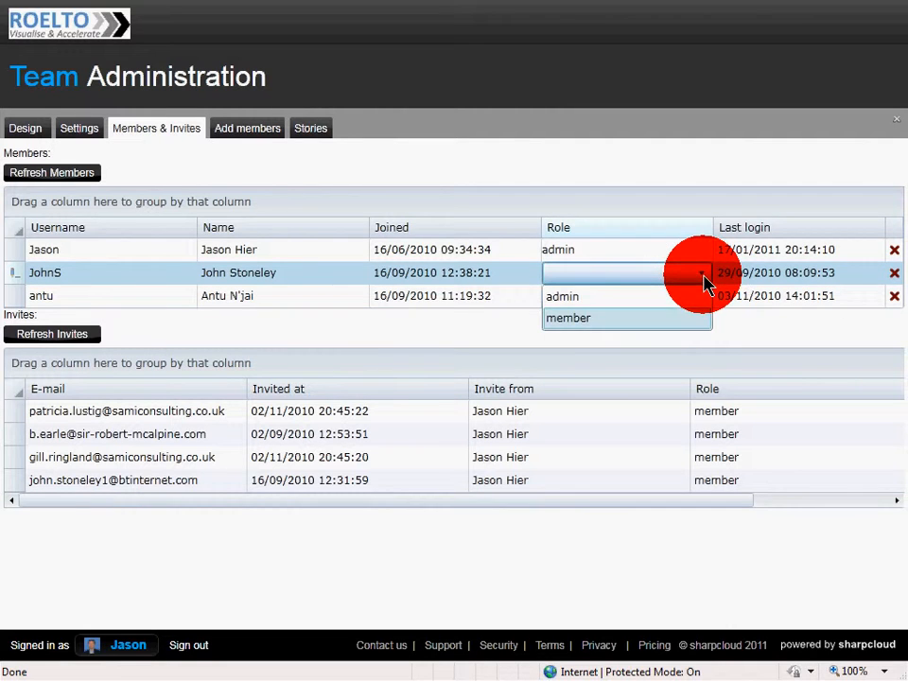
left_click(605, 319)
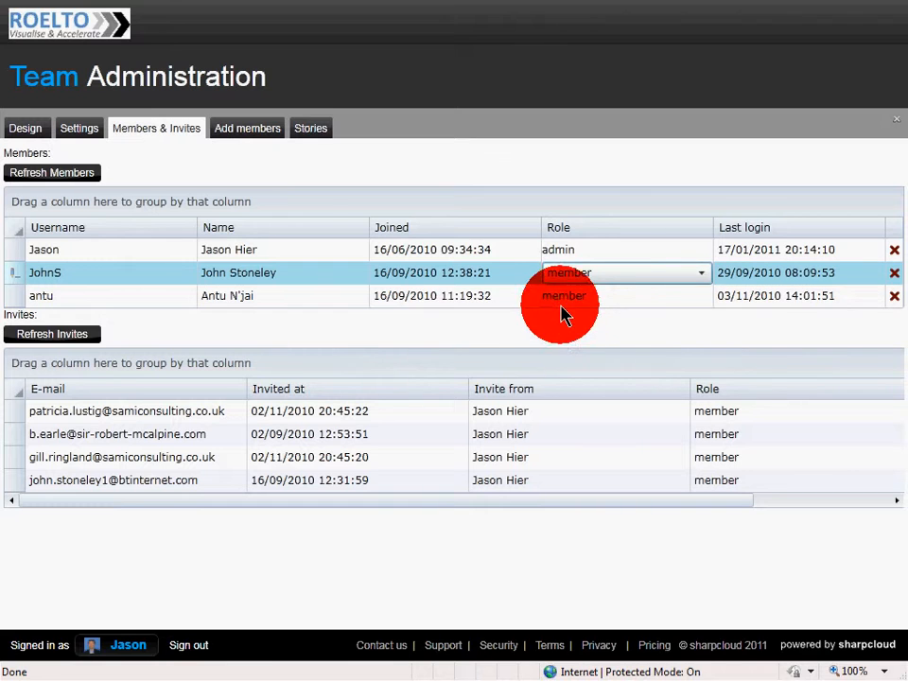
- Inspect the form for adding people to the team, including its e-mail and message fields
left_click(244, 139)
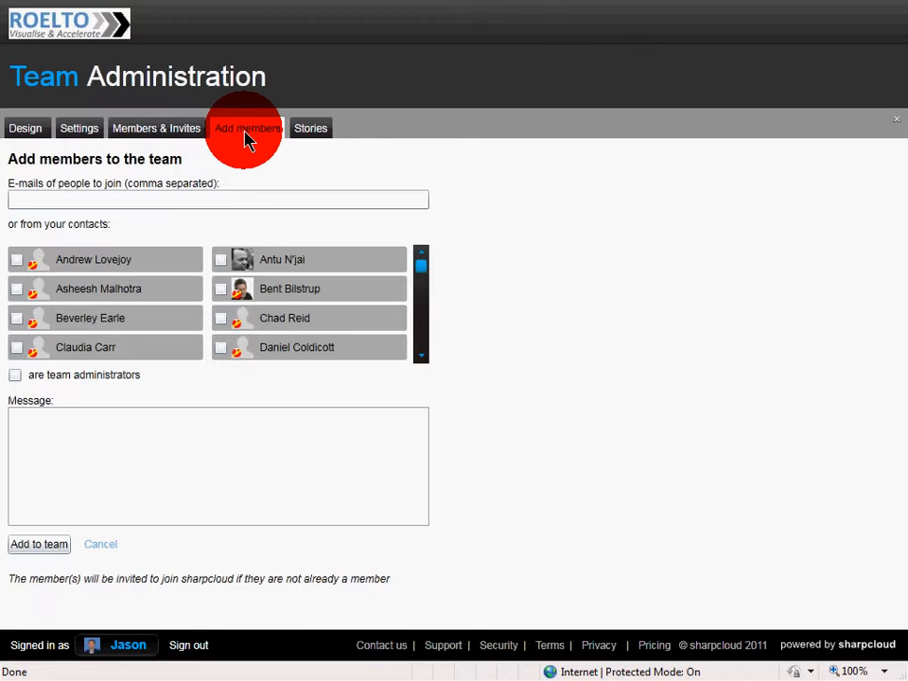
left_click(43, 199)
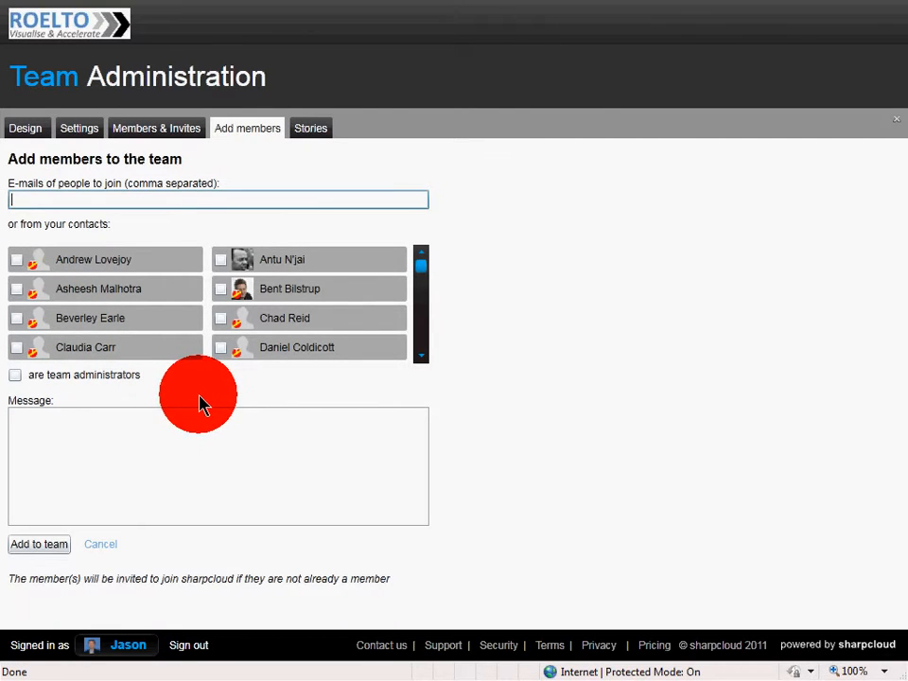
left_click(207, 463)
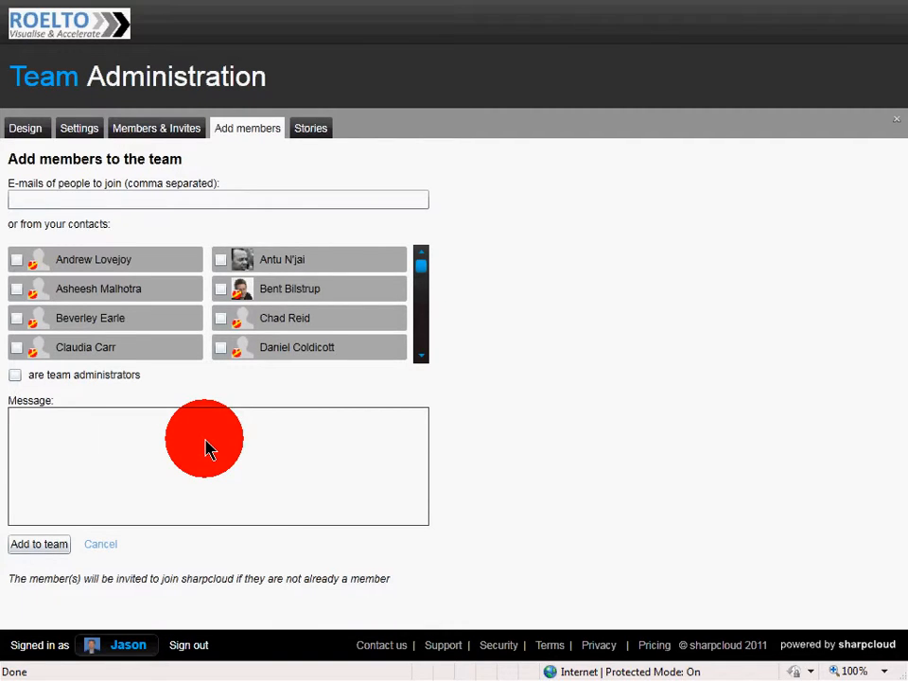
left_click(208, 448)
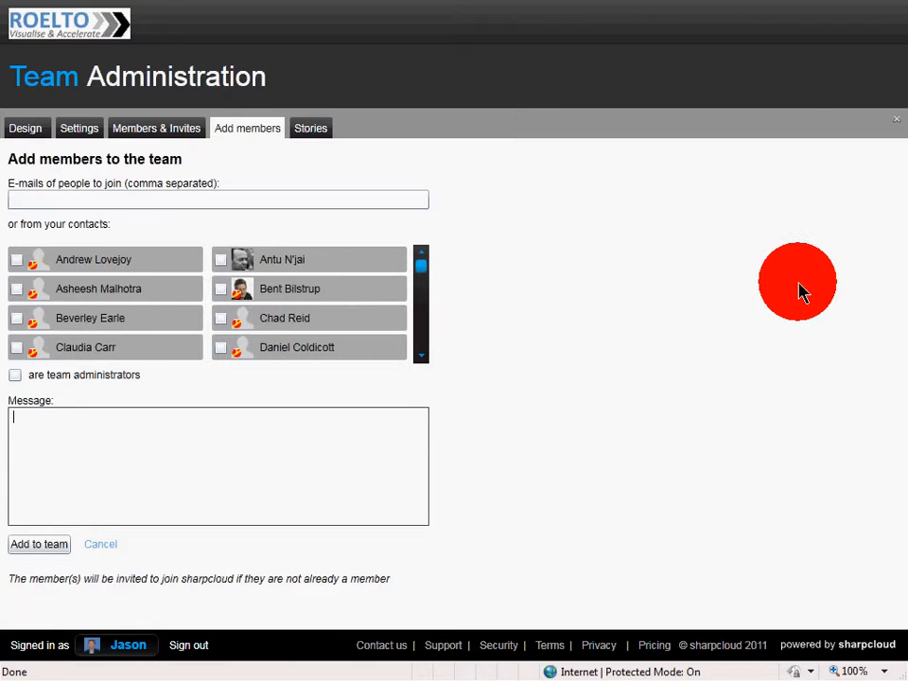
- Refresh the team's story list and examine the ownership transfer choices for the Beyond Crisis story
left_click(314, 136)
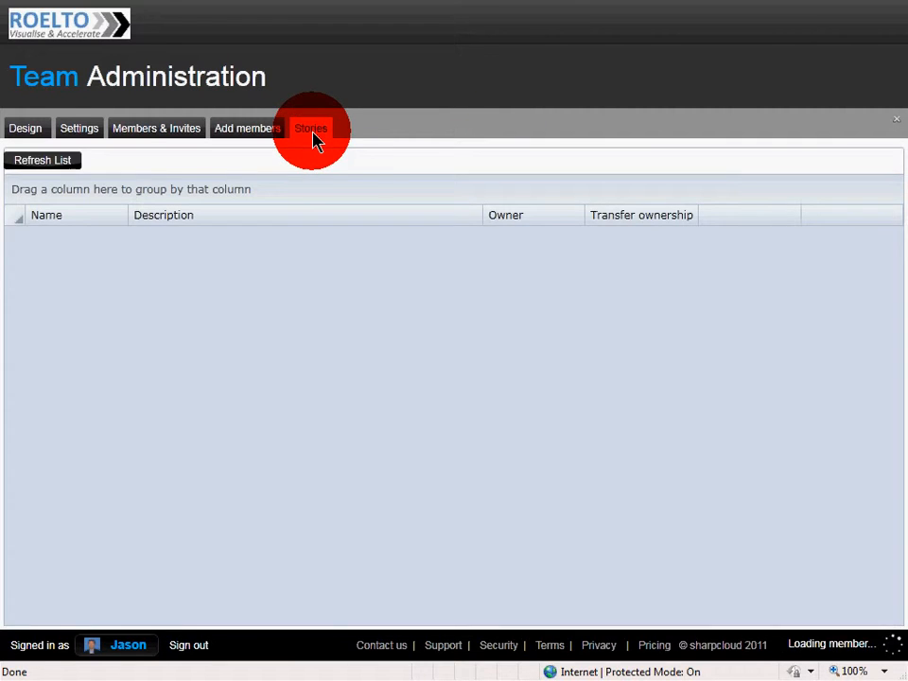
left_click(49, 162)
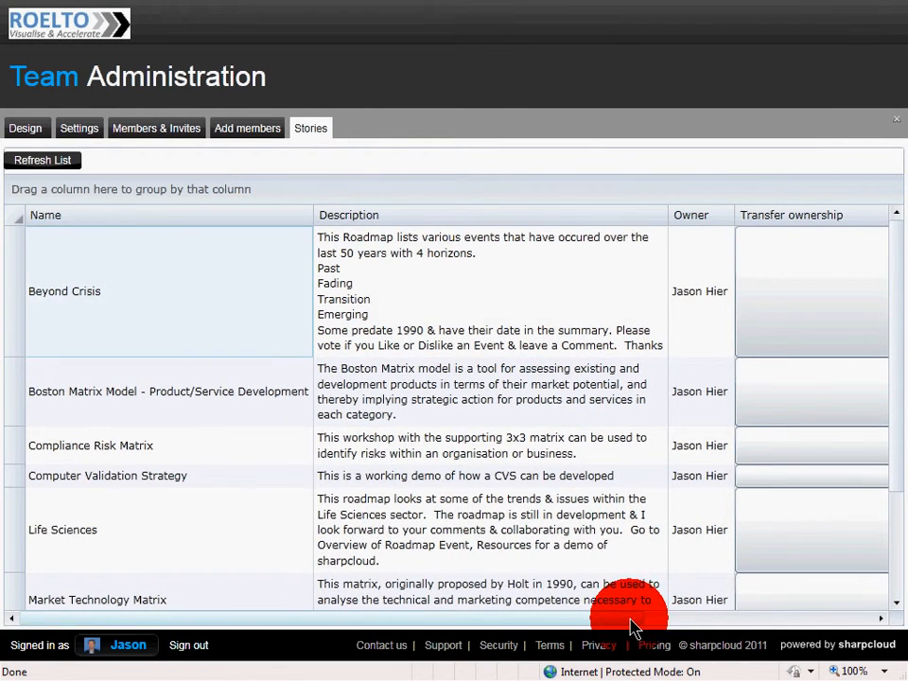
left_click_drag(629, 621, 848, 623)
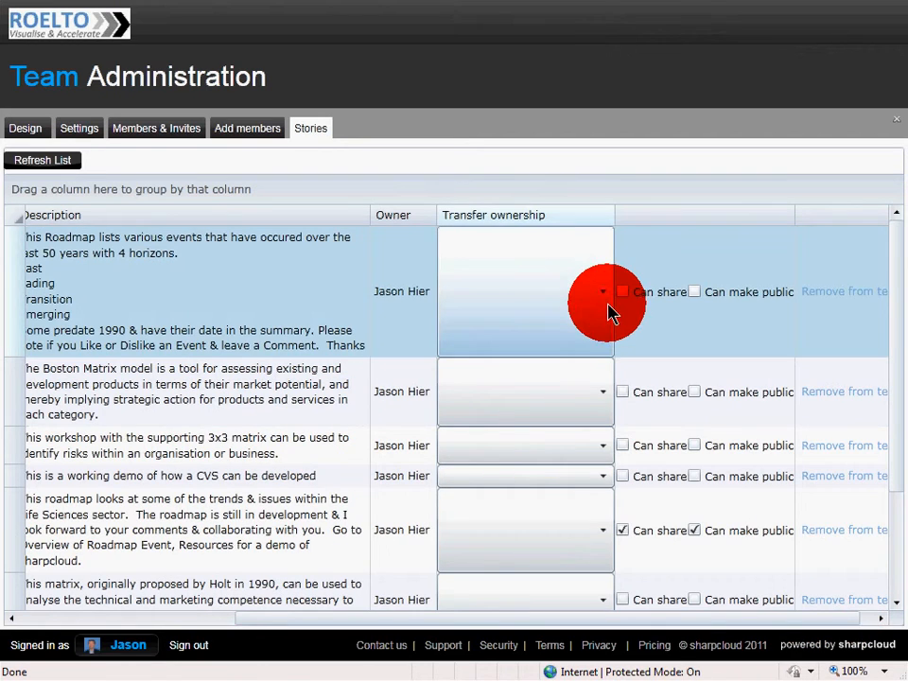
left_click(605, 299)
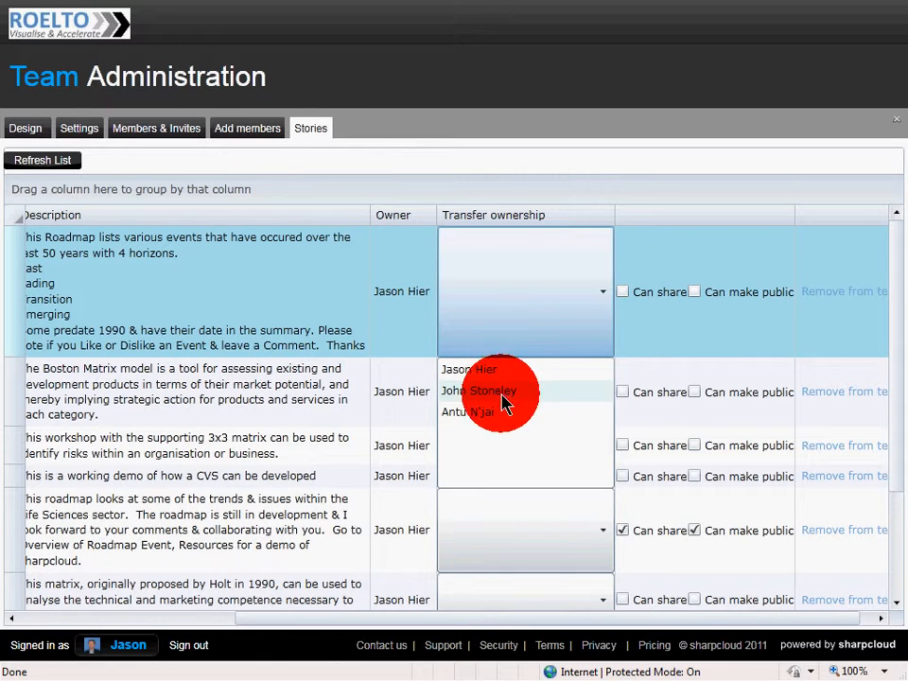
left_click(605, 295)
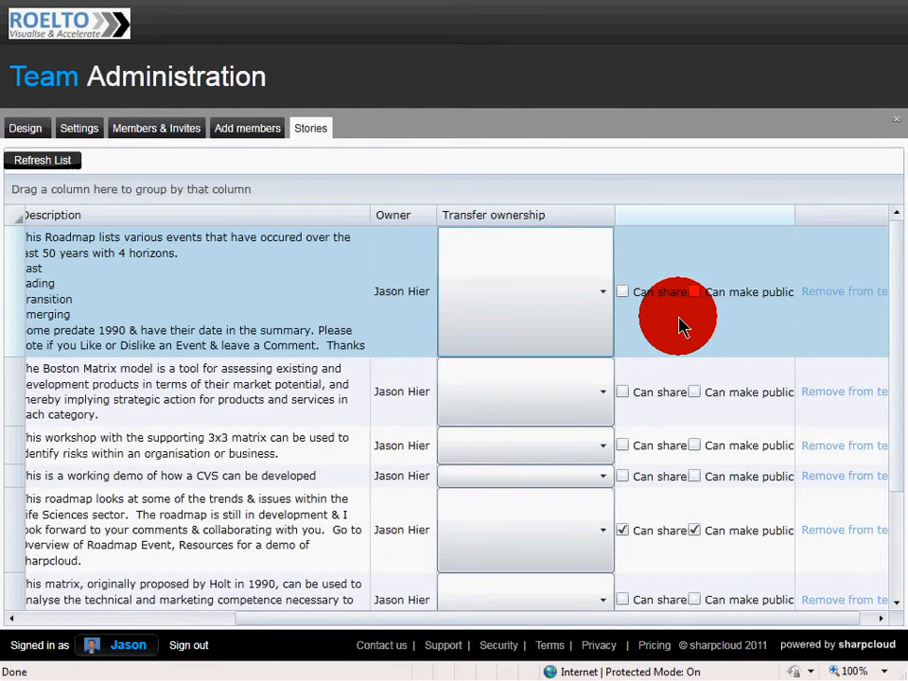
- Check the team-wide sharing settings, and allow the Beyond Crisis story to be shared and made public
left_click(81, 132)
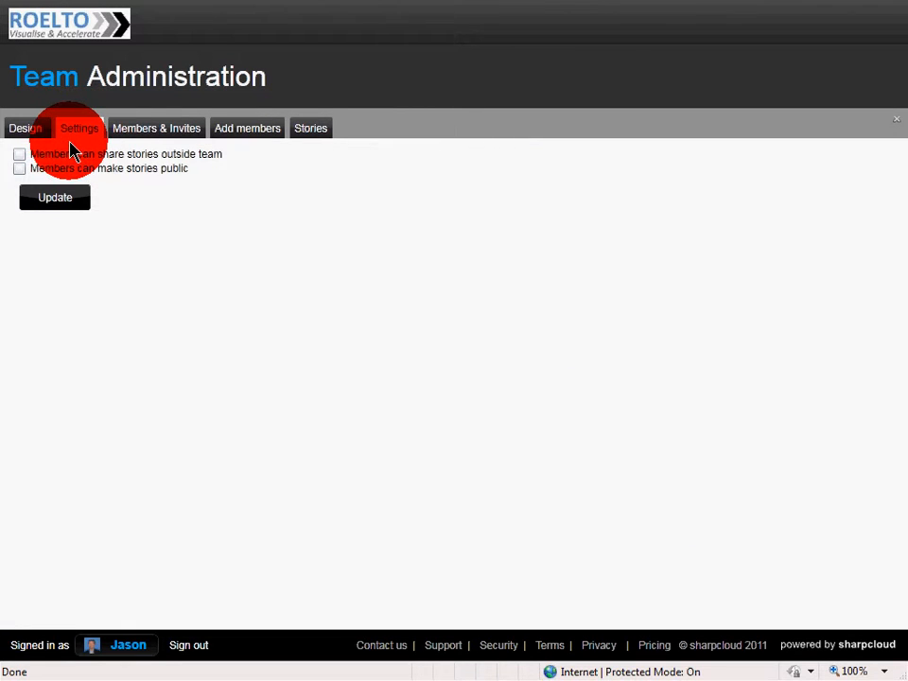
left_click(312, 132)
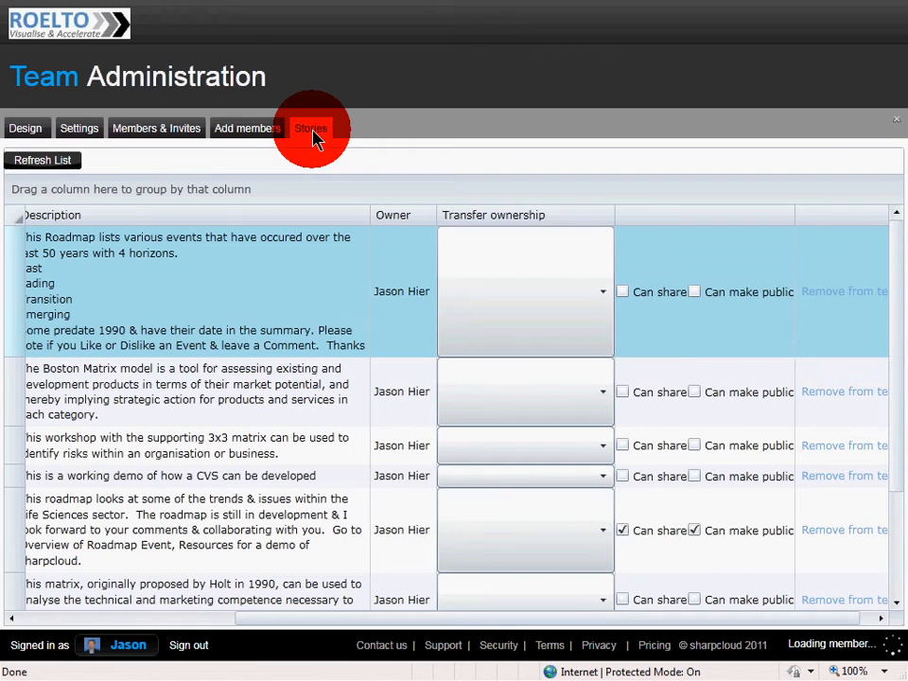
left_click(622, 294)
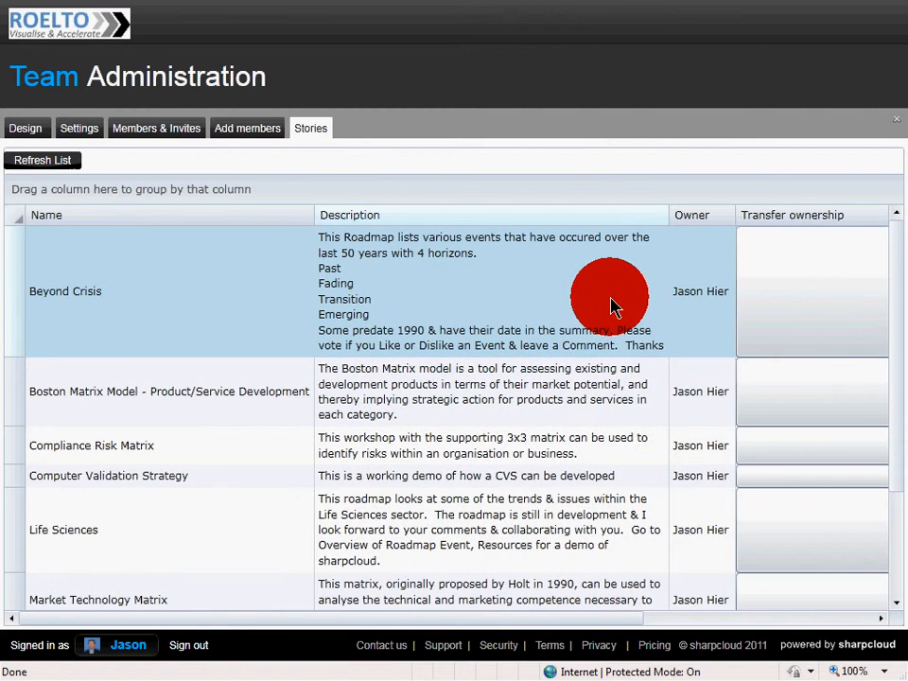
left_click_drag(618, 620, 836, 620)
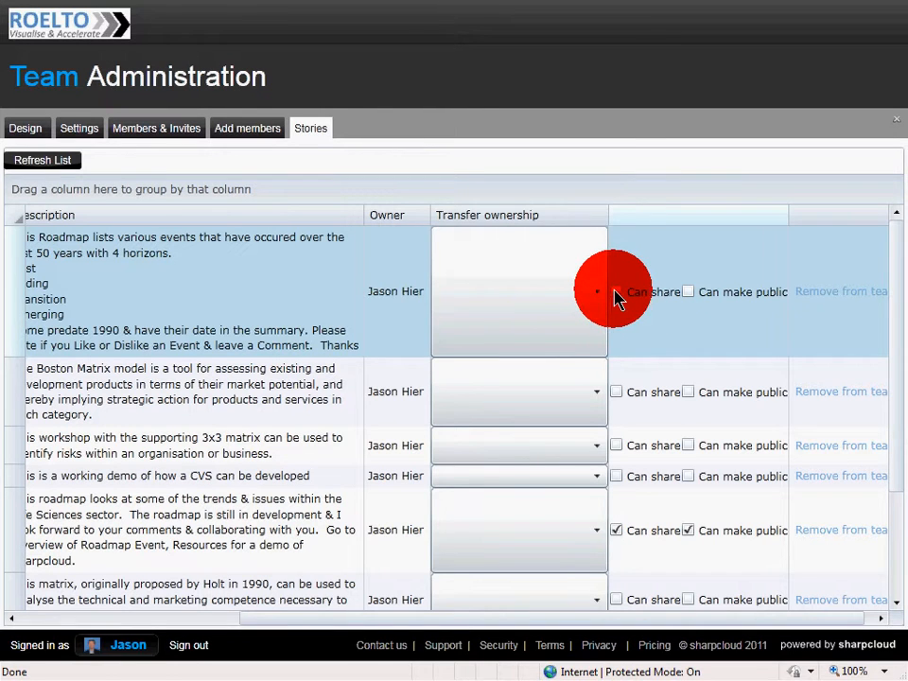
left_click(621, 303)
left_click(619, 296)
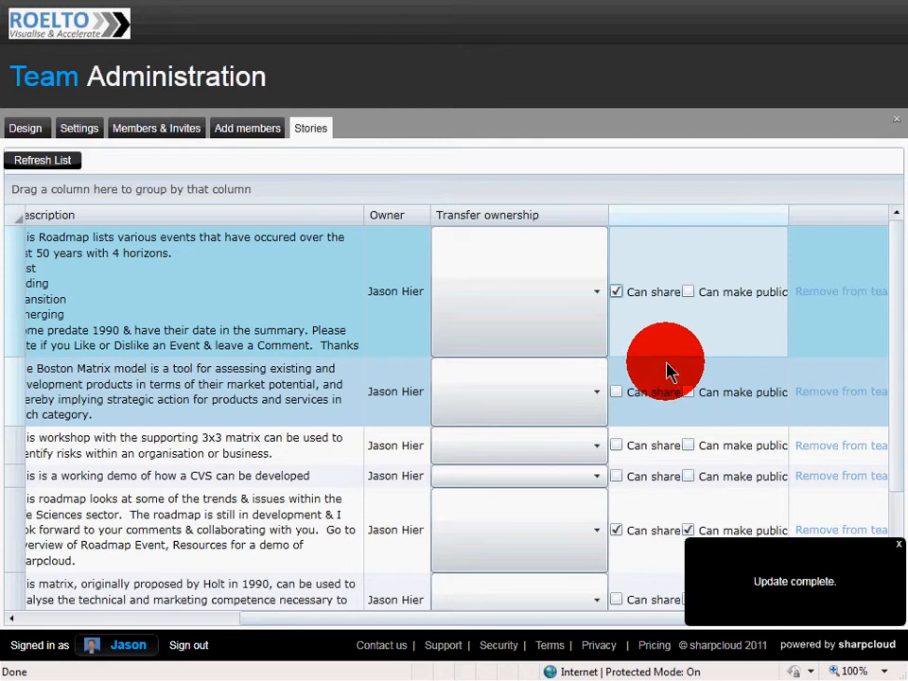
left_click(689, 297)
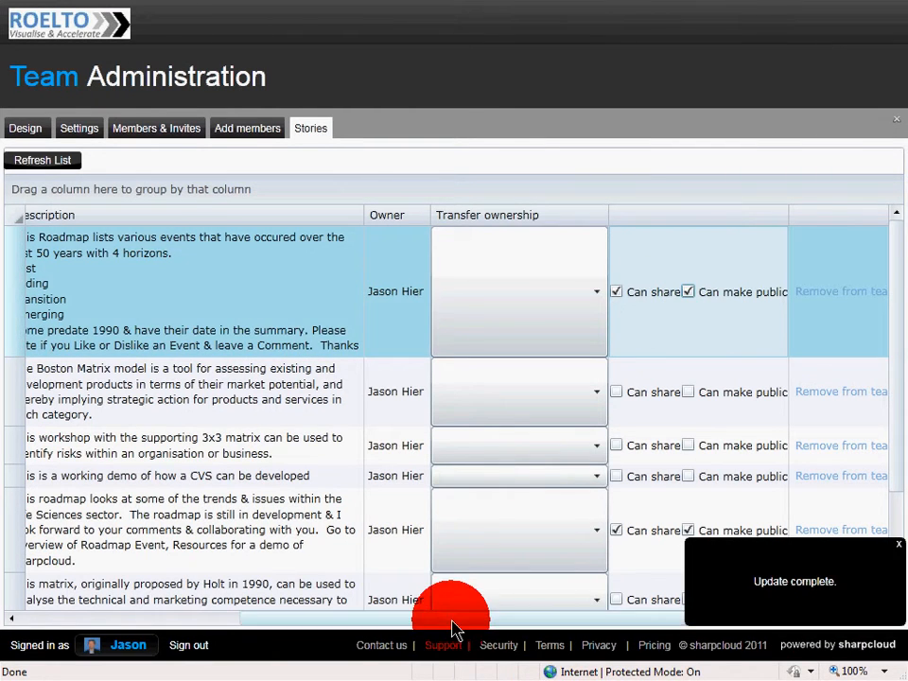
- Revoke the share and make-public permissions of the Beyond Crisis story and close the team administration
left_click_drag(451, 621, 504, 616)
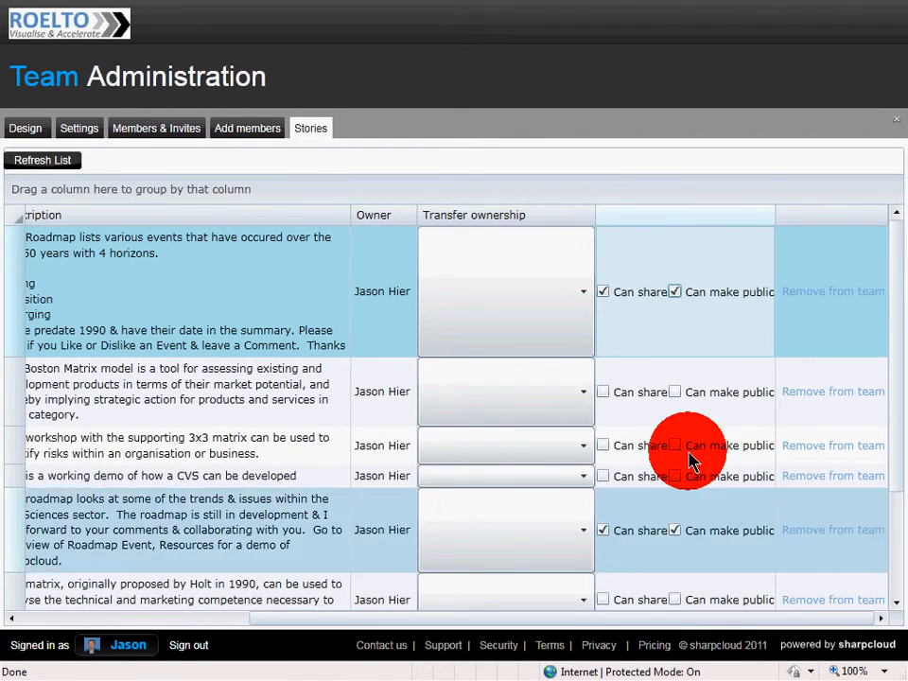
left_click(675, 292)
left_click(602, 292)
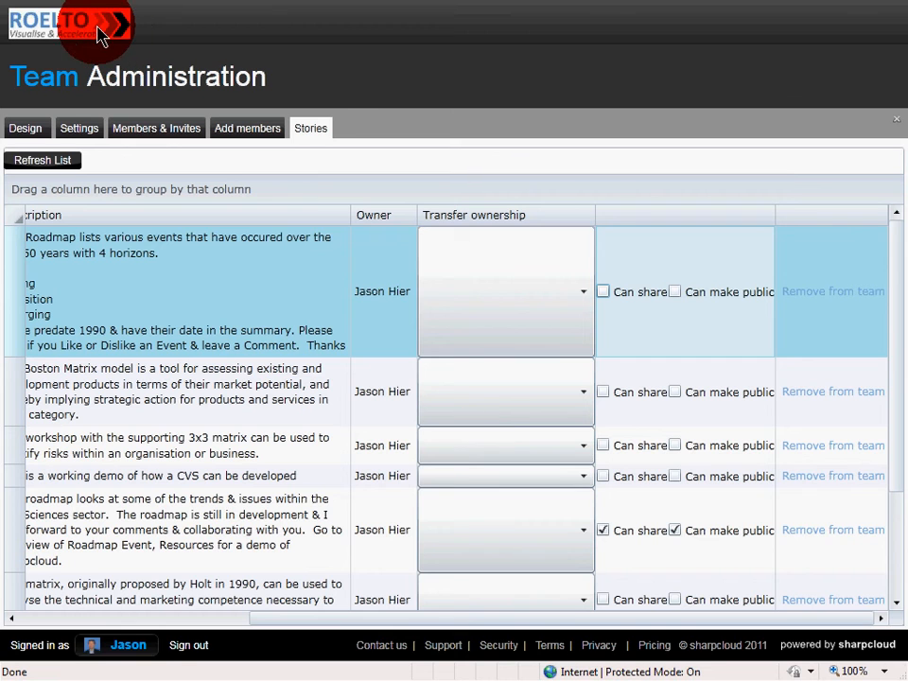
left_click(894, 128)
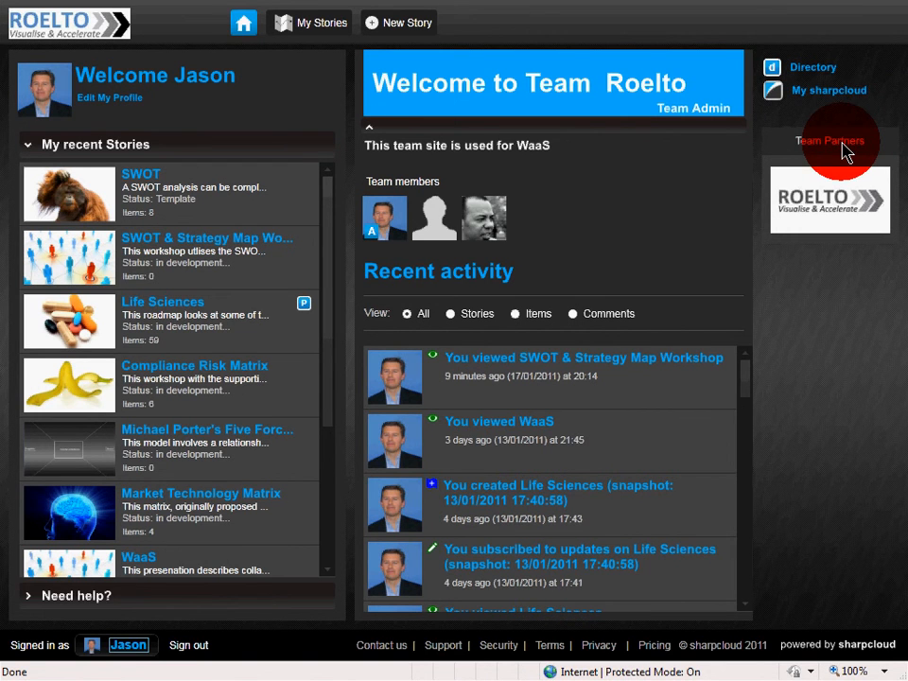